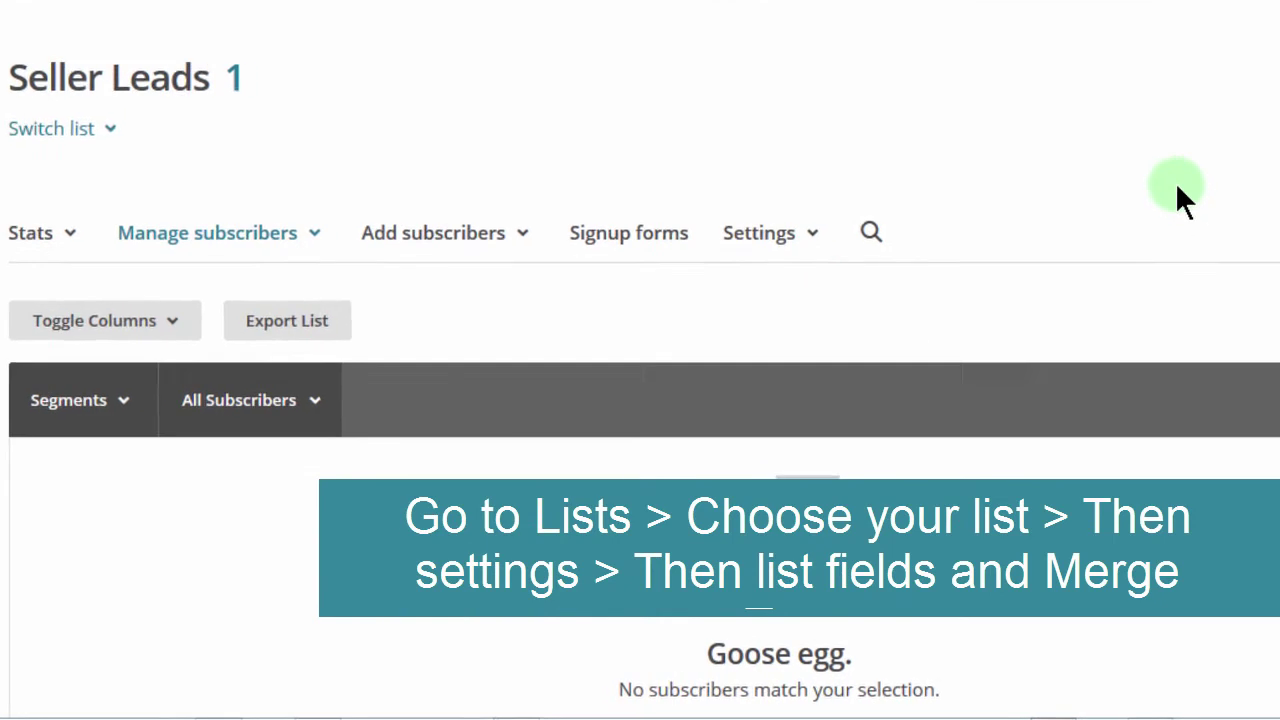
# Open the list fields and merge tags settings of the Seller Leads list.
pyautogui.click(812, 232)
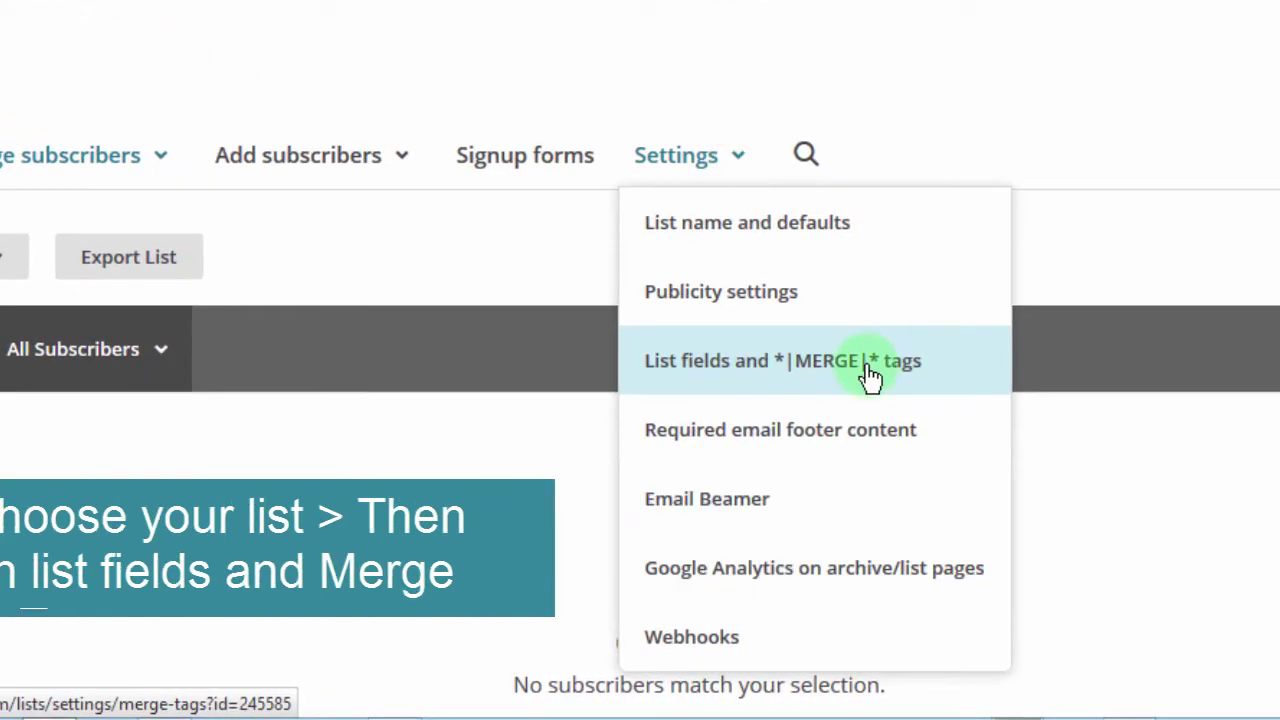
pyautogui.click(738, 364)
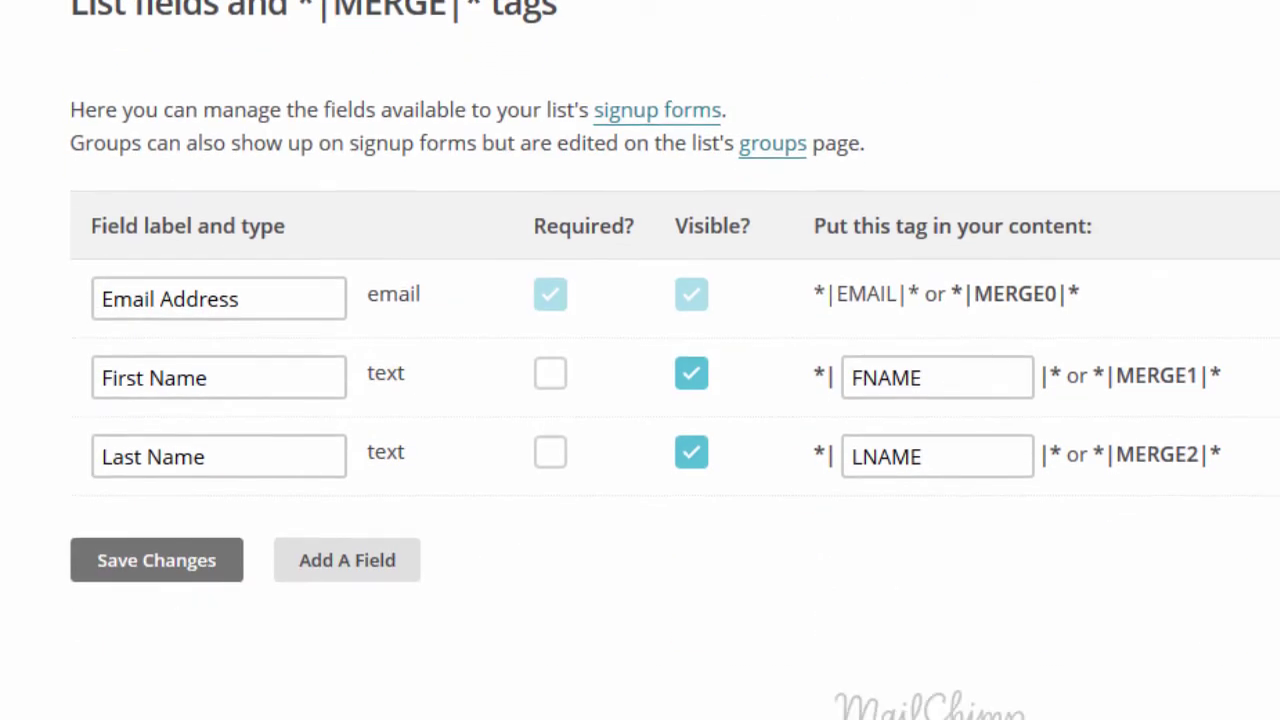
# Examine the First Name field's FNAME merge tag and its default merge tag value, and compare them with the Last Name row.
pyautogui.click(850, 377)
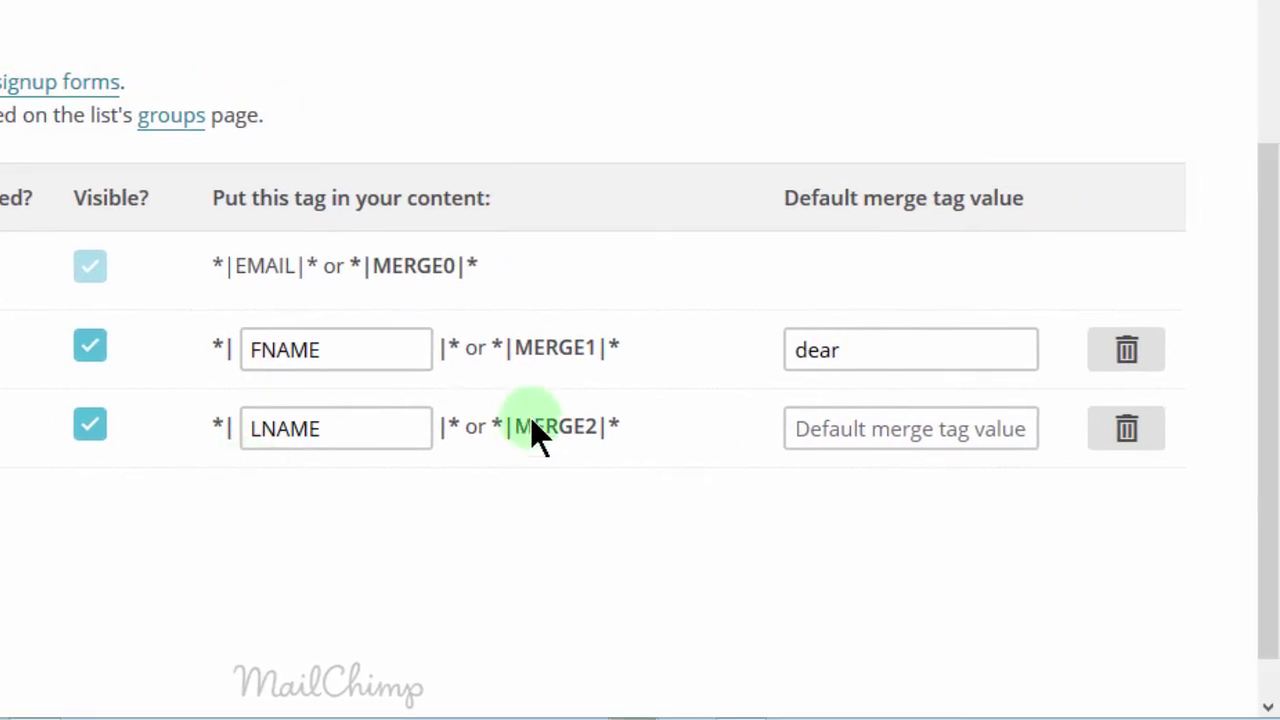
pyautogui.click(853, 343)
pyautogui.moveTo(848, 350); pyautogui.dragTo(776, 347)
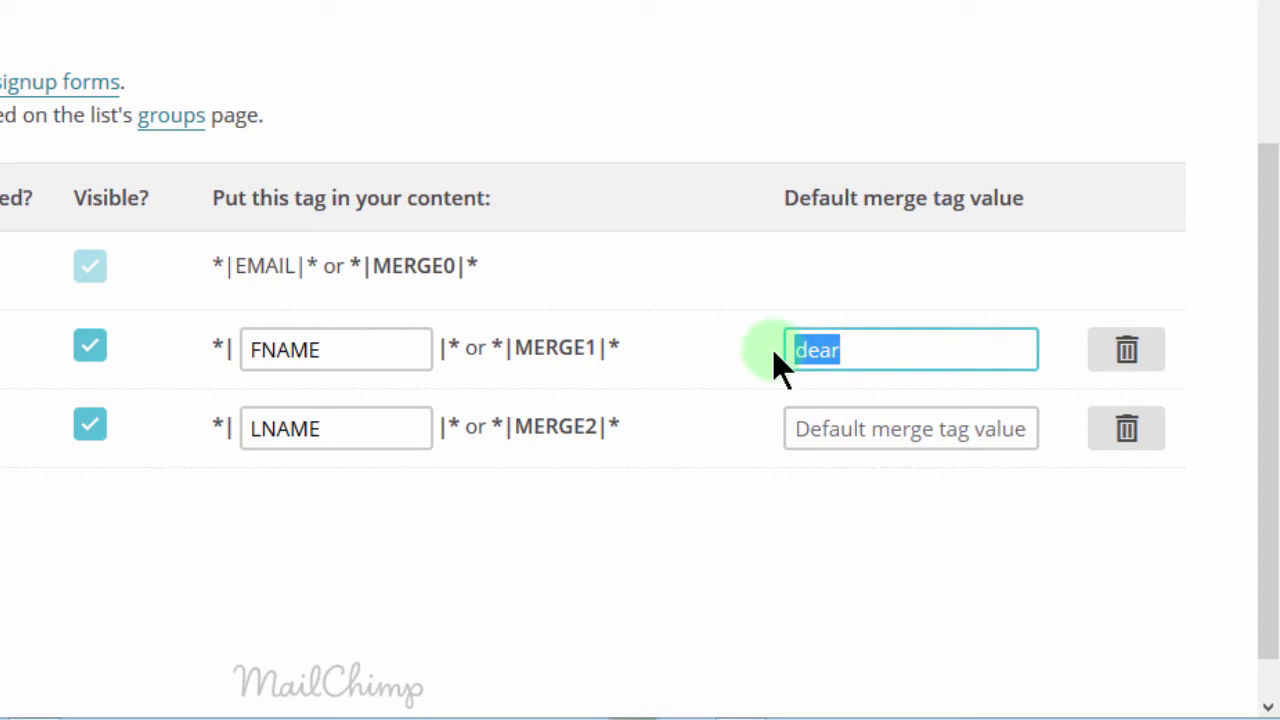
pyautogui.moveTo(366, 347); pyautogui.dragTo(200, 340)
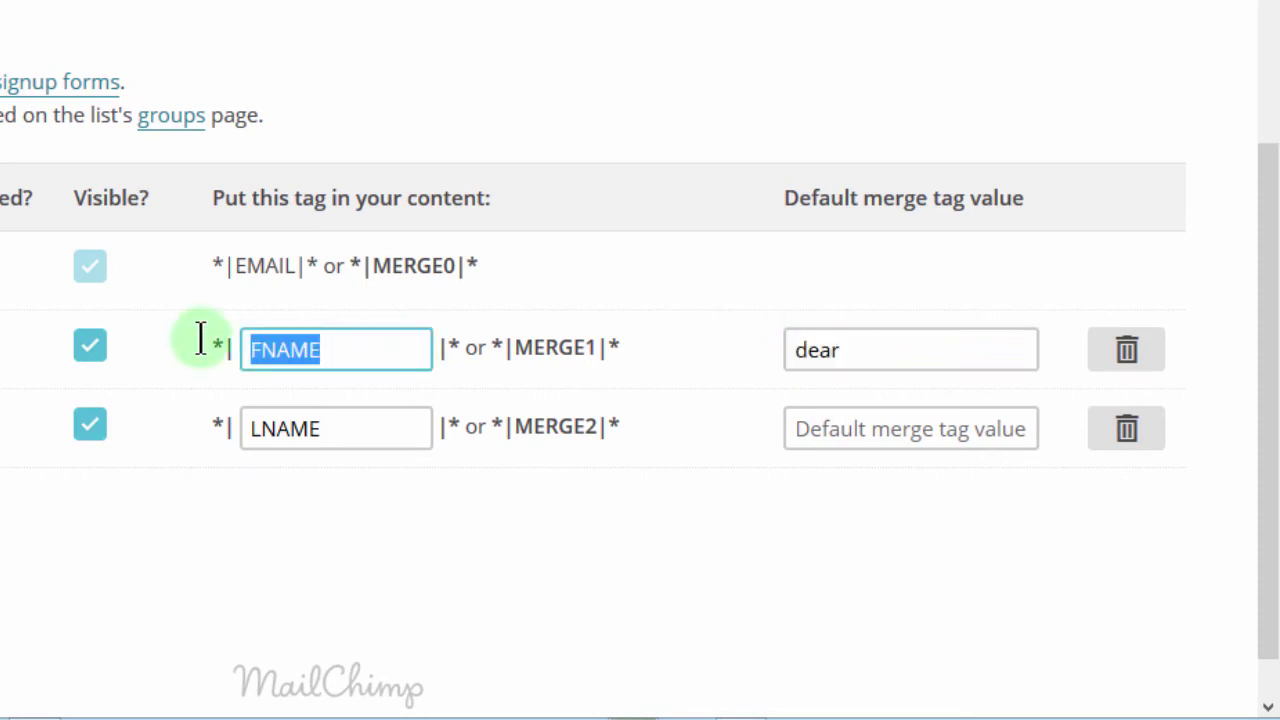
pyautogui.click(343, 347)
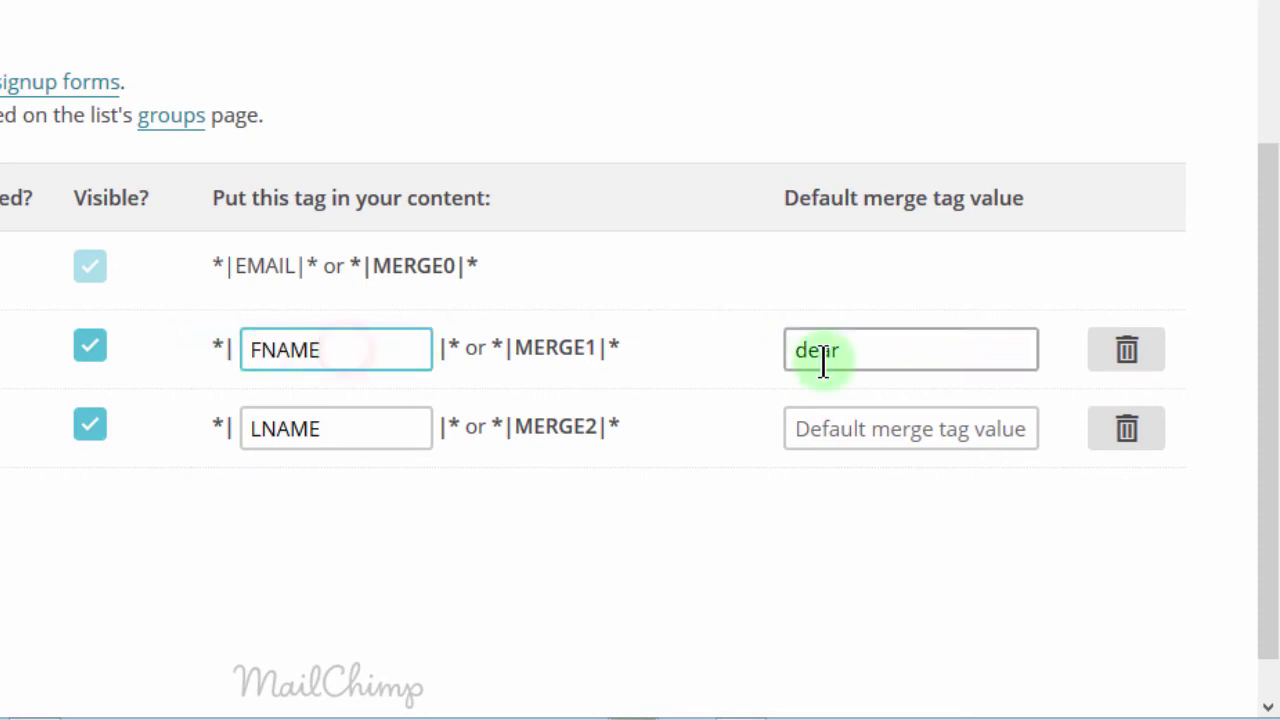
pyautogui.moveTo(869, 350); pyautogui.dragTo(783, 349)
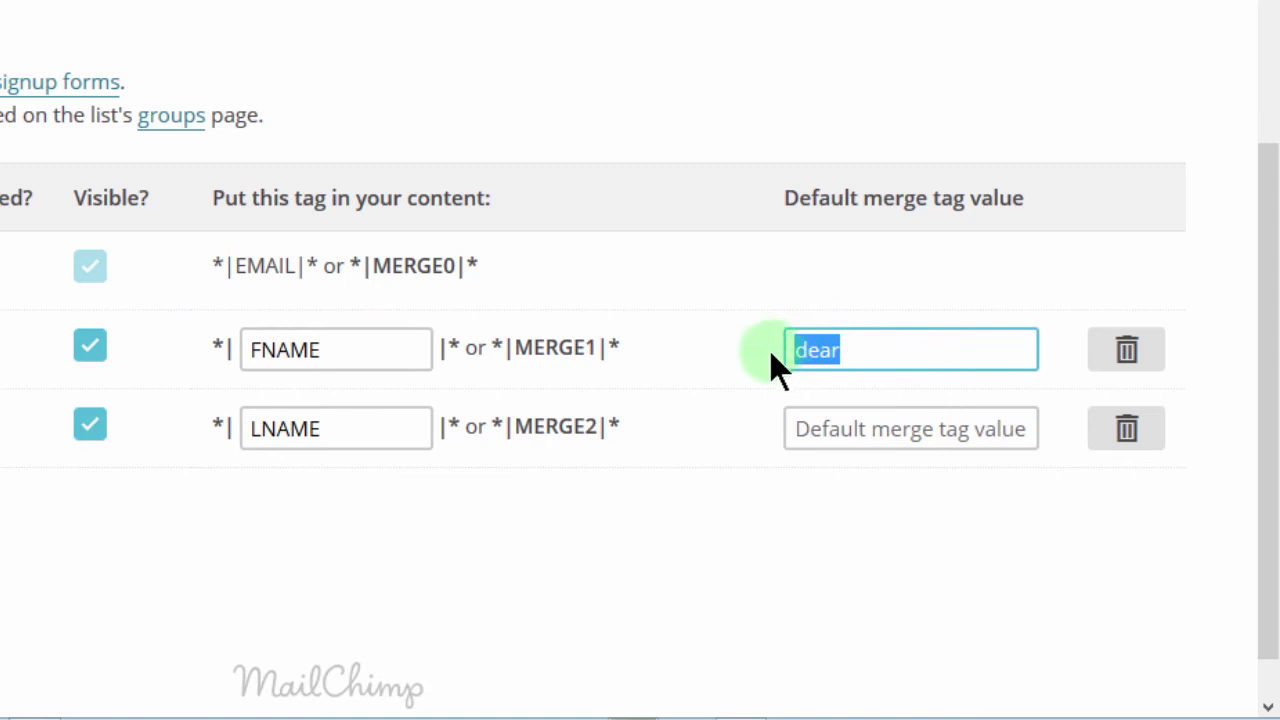
pyautogui.click(650, 298)
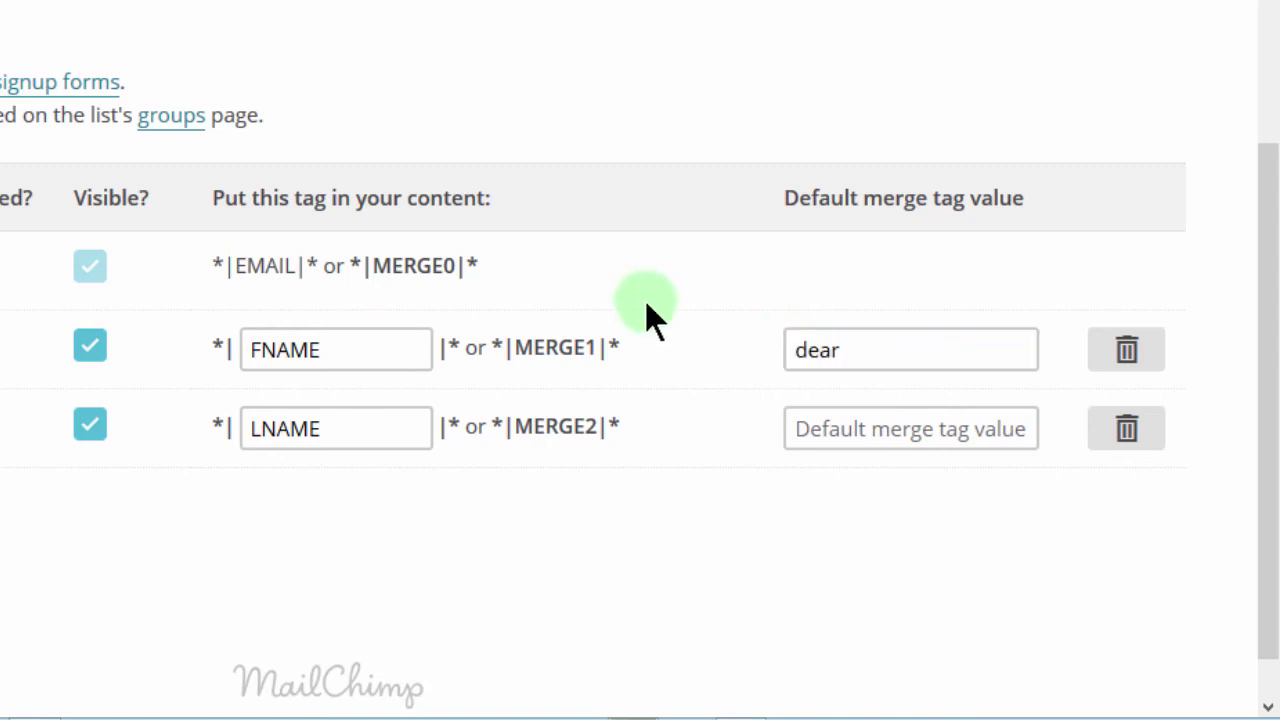
pyautogui.moveTo(324, 349); pyautogui.dragTo(211, 334)
pyautogui.click(333, 347)
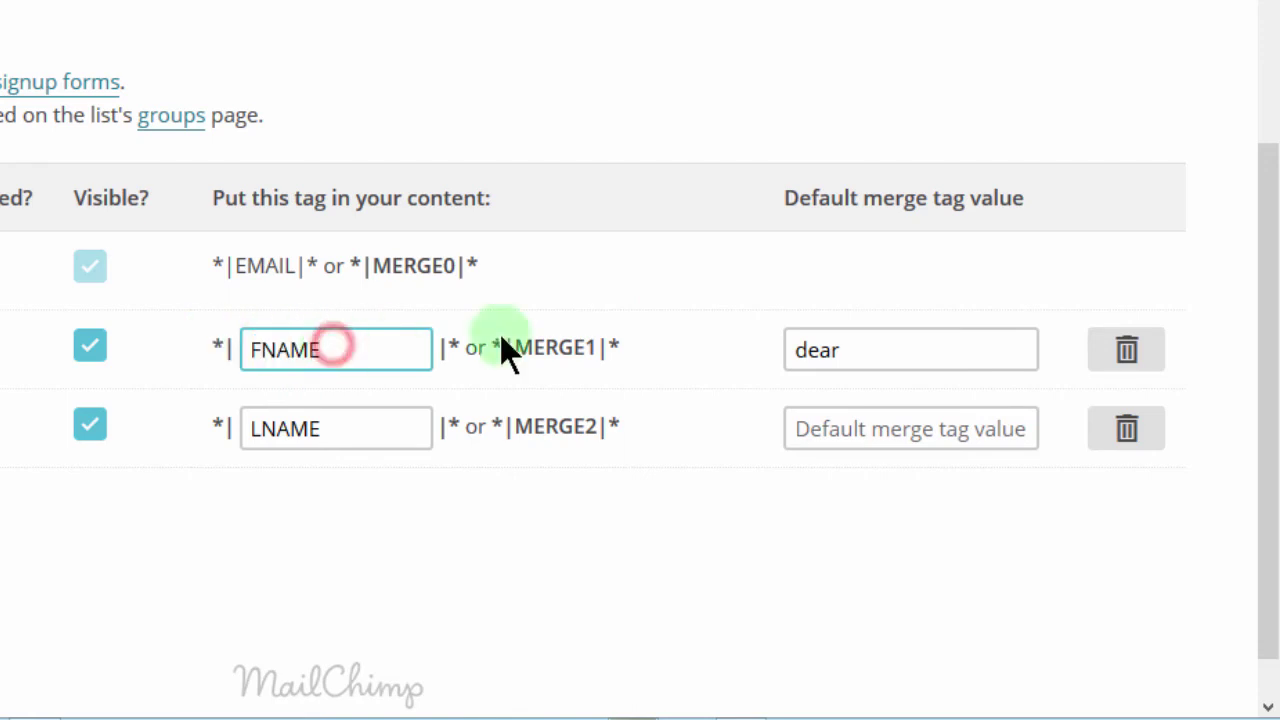
pyautogui.click(848, 350)
pyautogui.moveTo(845, 352); pyautogui.dragTo(771, 349)
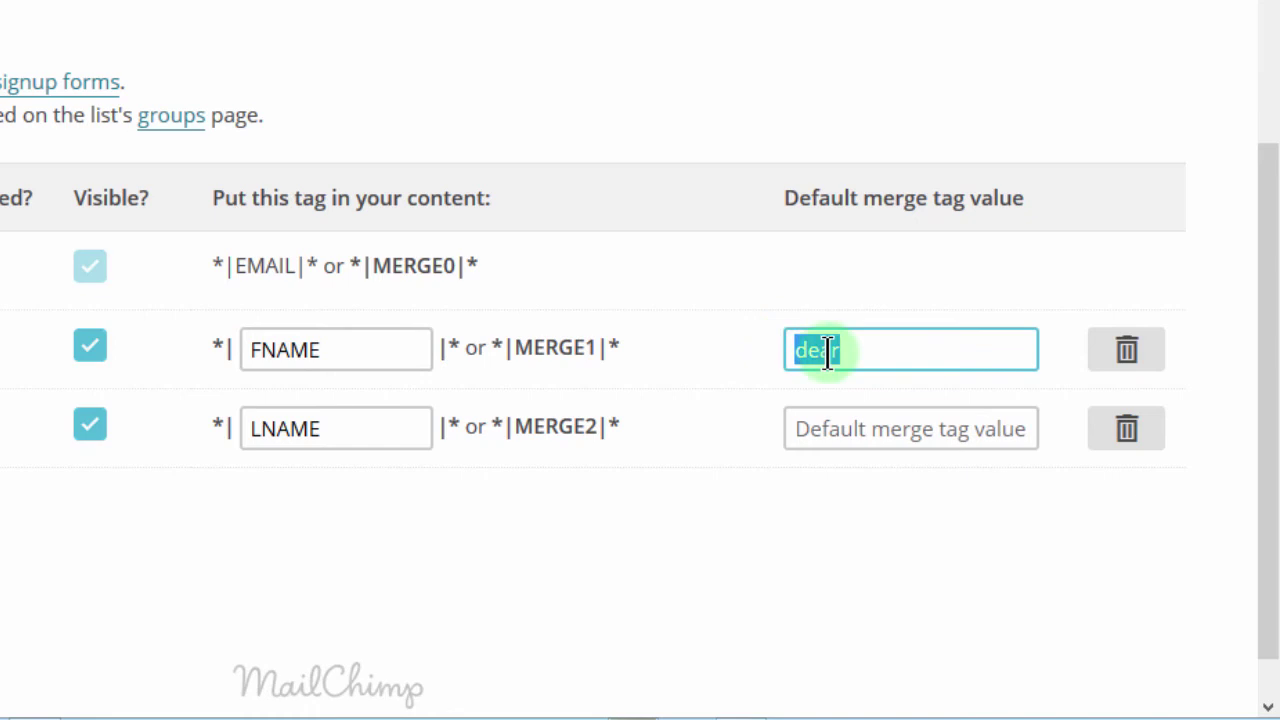
pyautogui.click(871, 351)
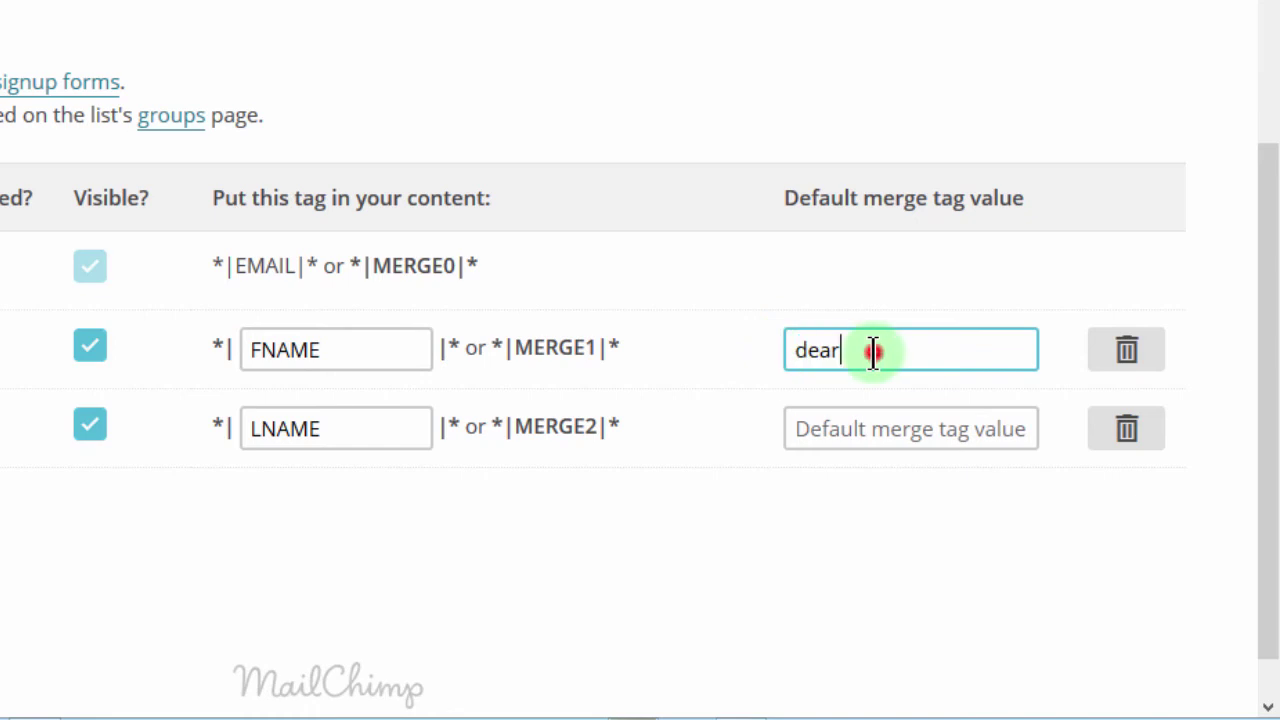
pyautogui.click(730, 444)
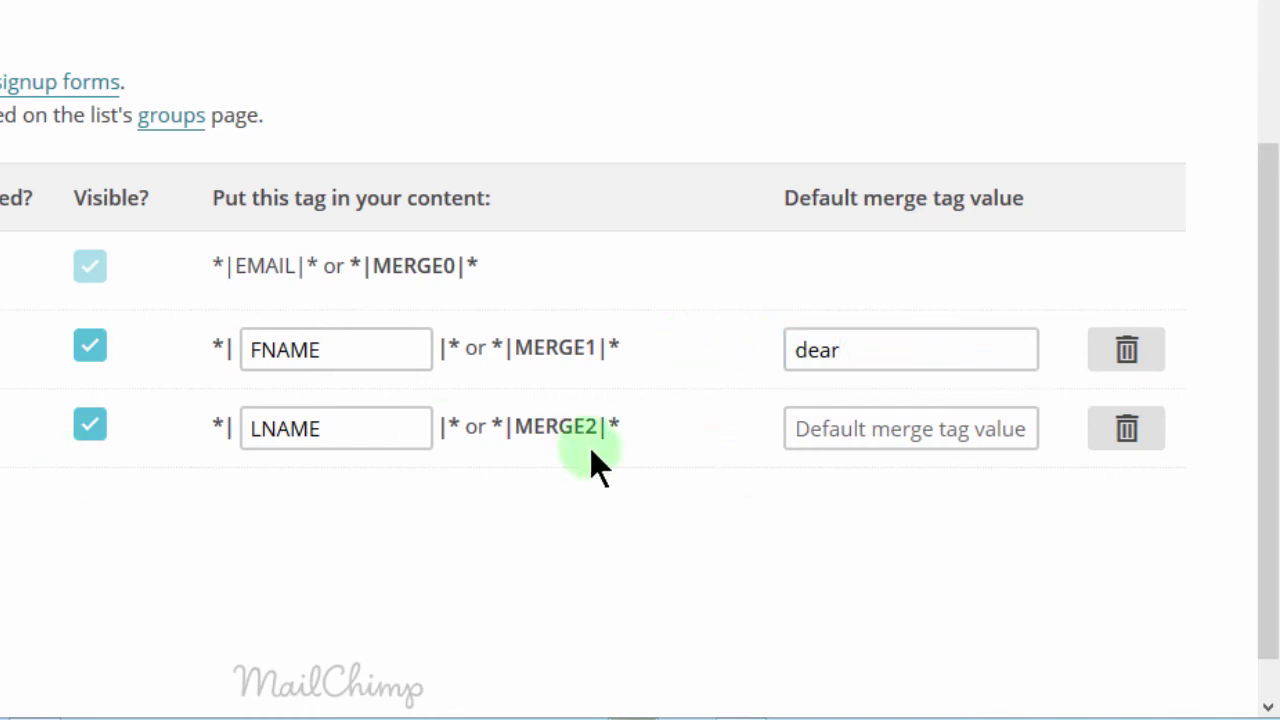
pyautogui.click(858, 418)
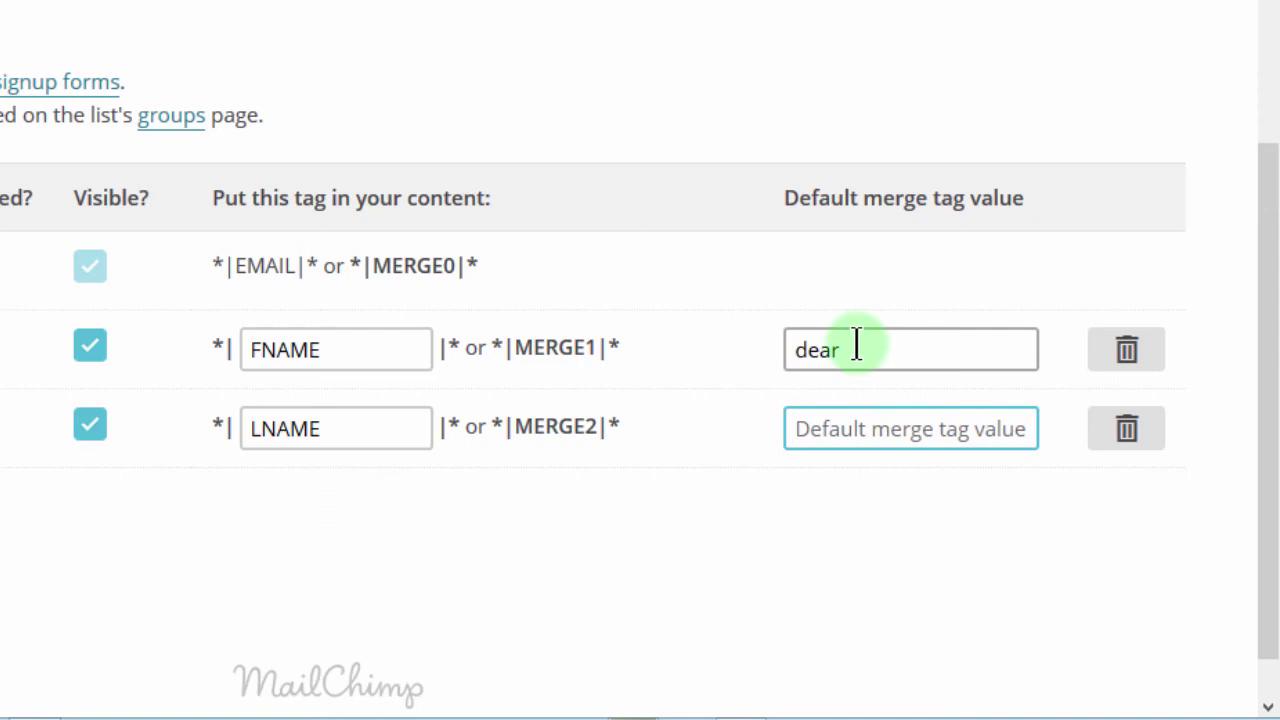
pyautogui.moveTo(852, 347); pyautogui.dragTo(779, 336)
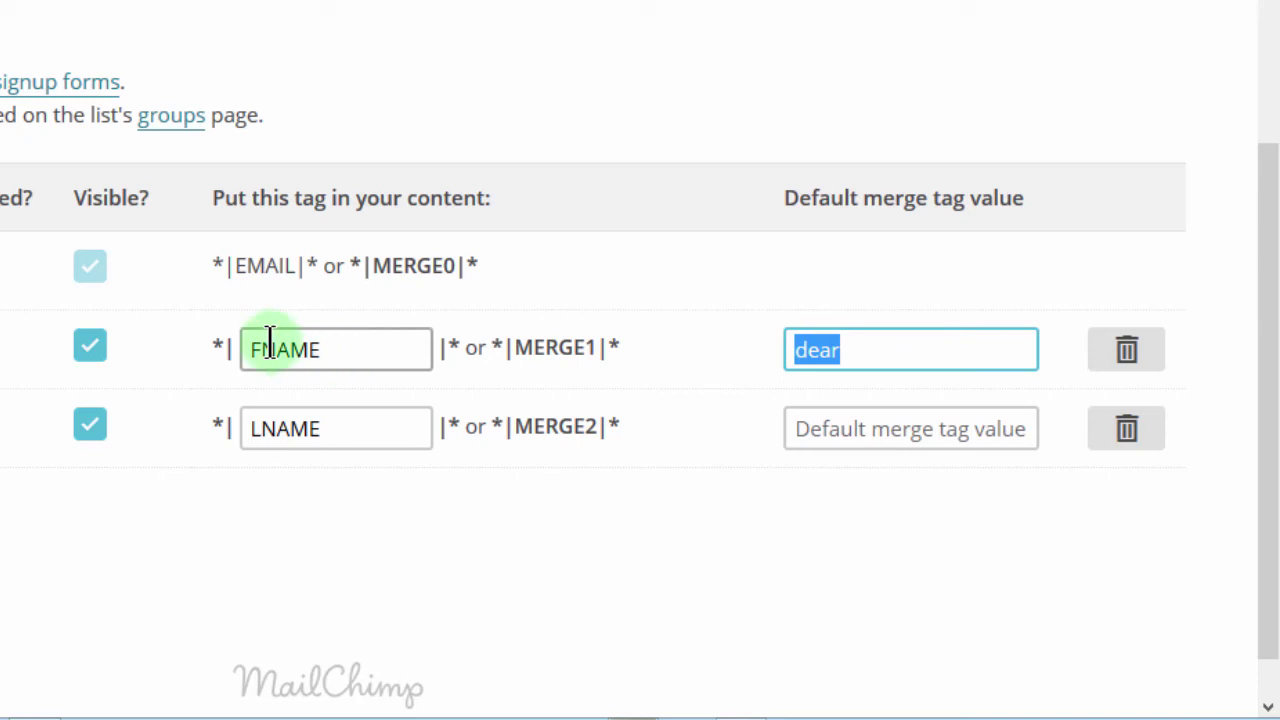
pyautogui.click(814, 349)
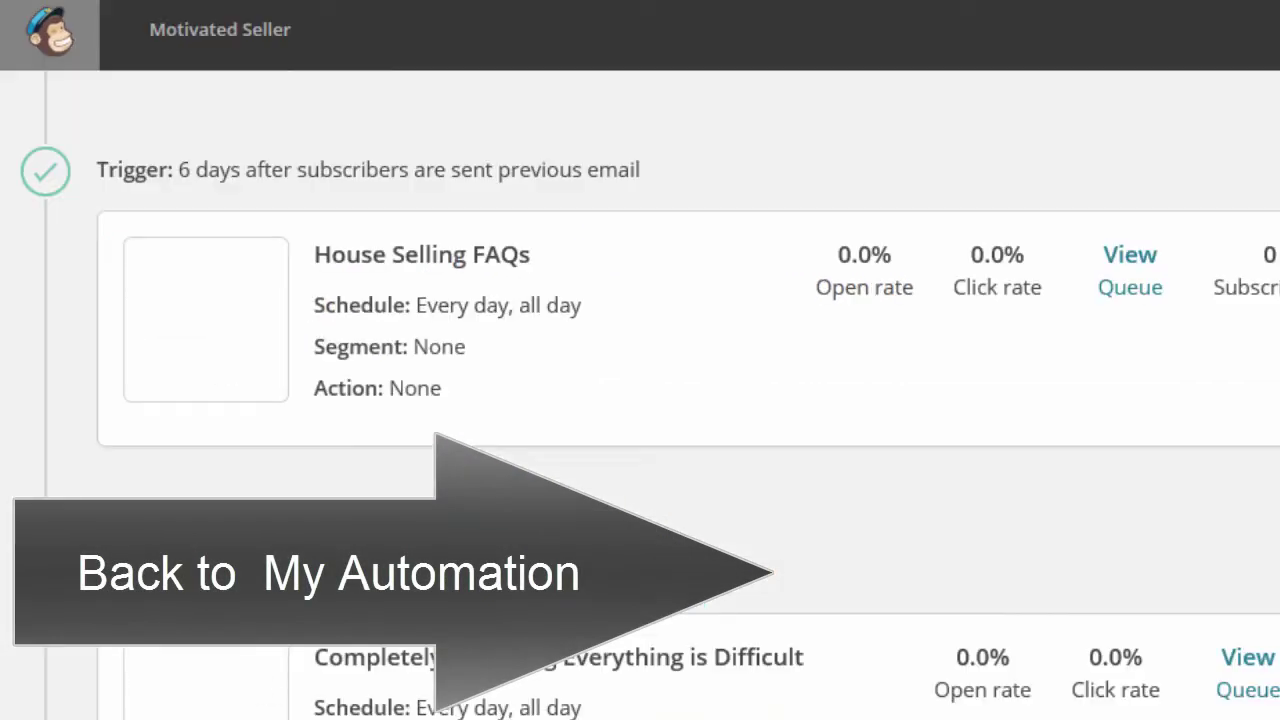
# Pause the "Completely Repairing Everything is Difficult" email in the Motivated Seller automation and open it for editing.
pyautogui.scroll(-3, 640, 395)
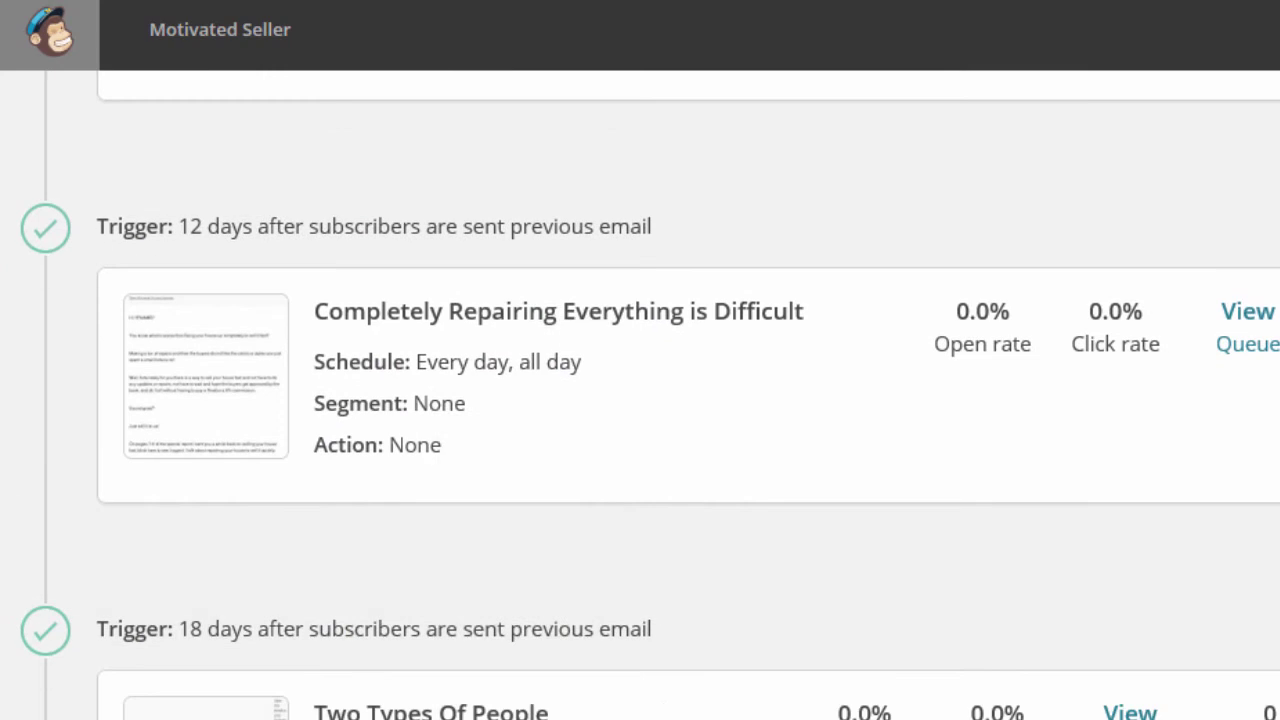
pyautogui.scroll(-2, 694, 291)
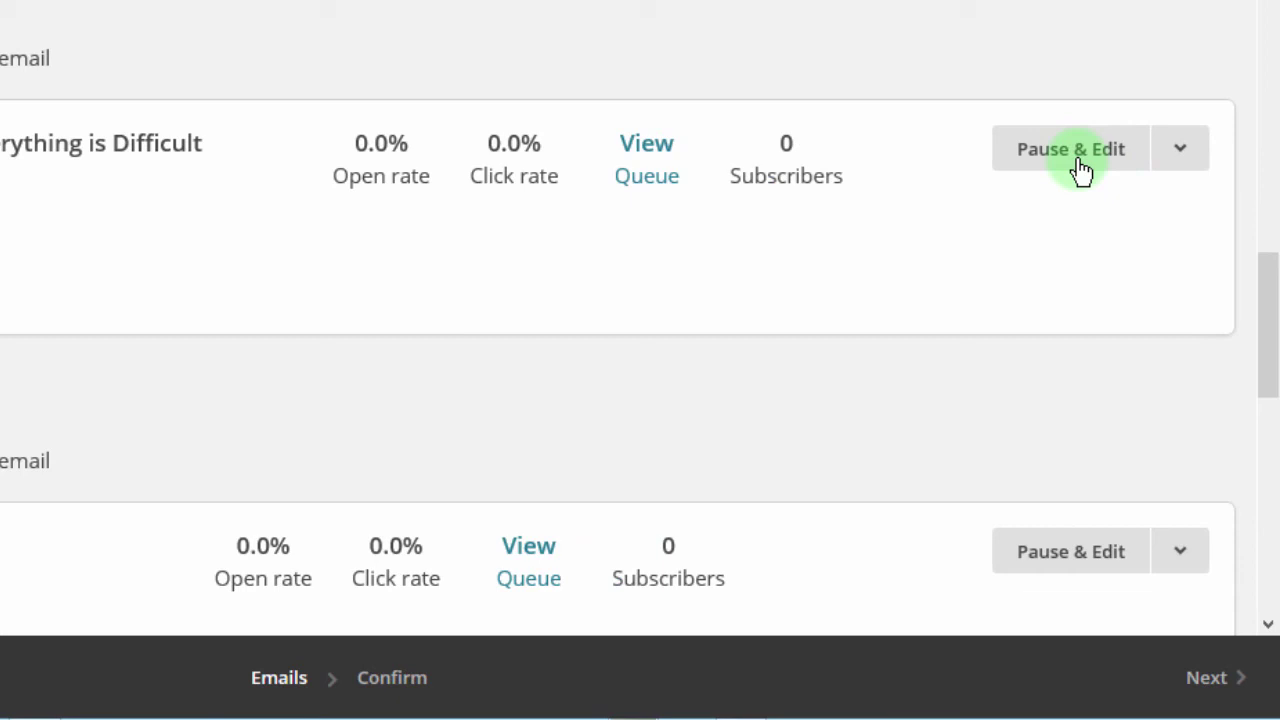
pyautogui.click(1070, 152)
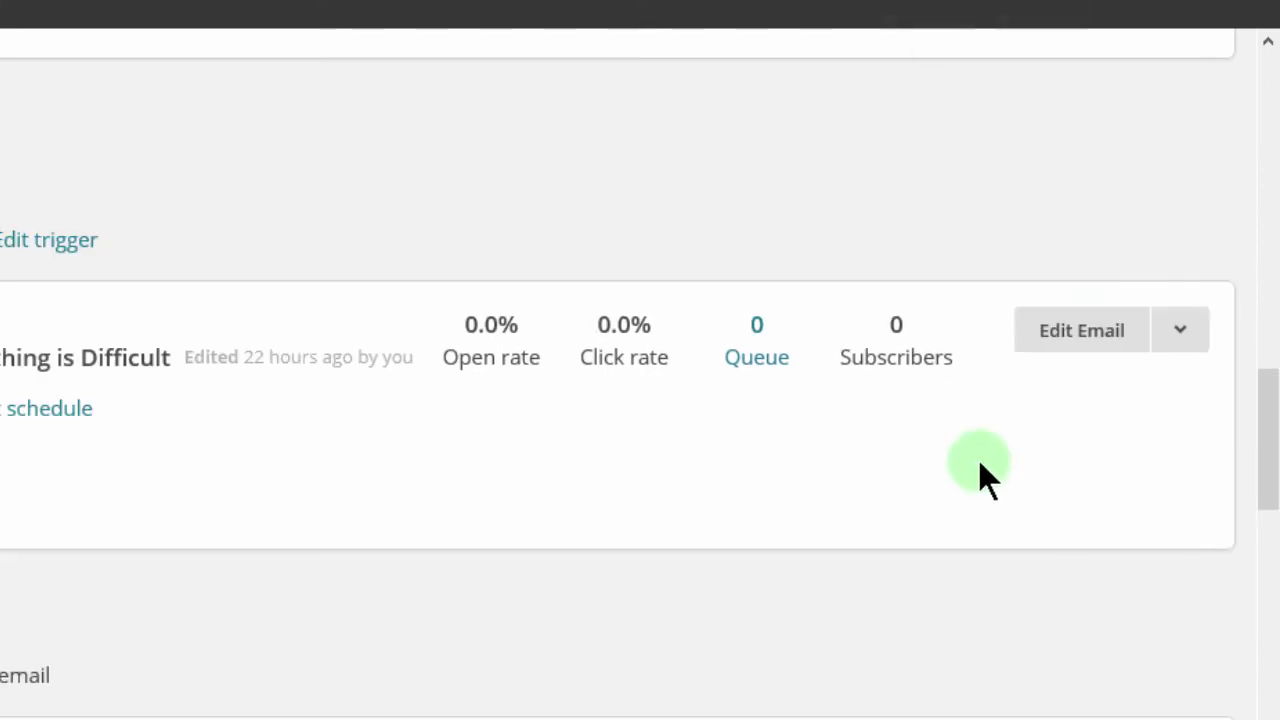
pyautogui.click(1082, 333)
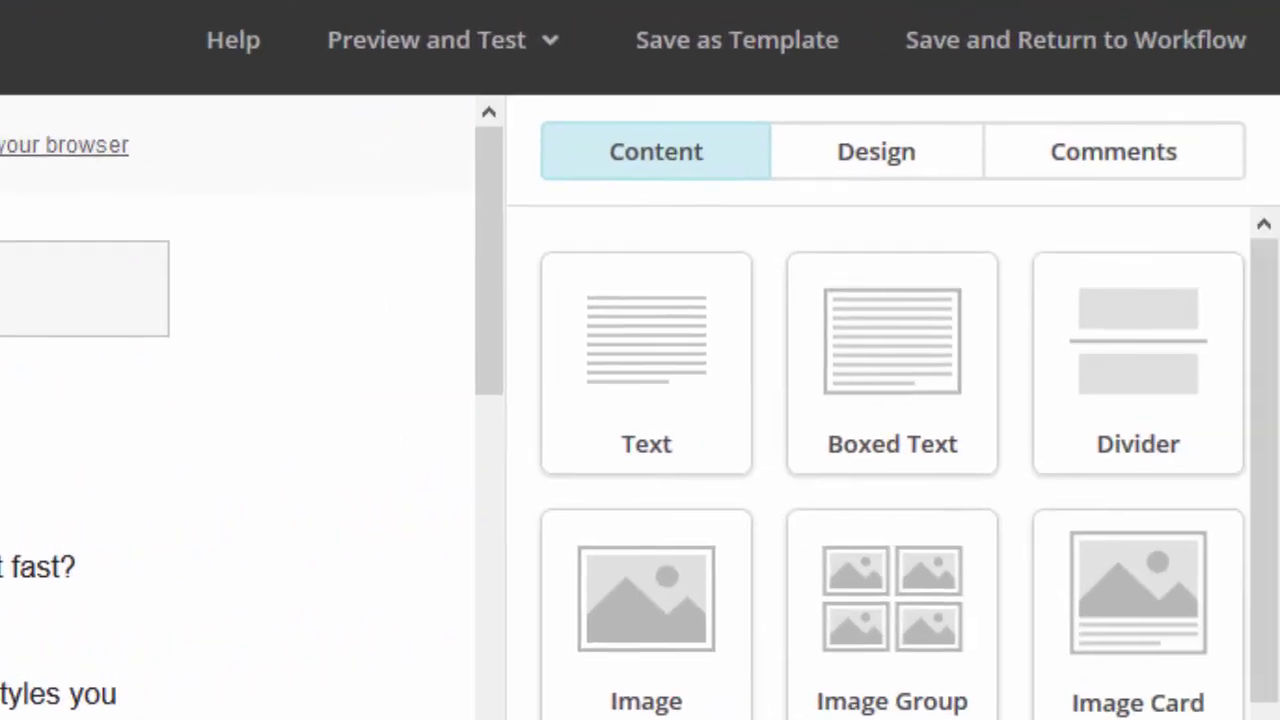
# Preview the email with live merge tag info enabled, checking how its greeting is rendered, and close the preview.
pyautogui.click(593, 31)
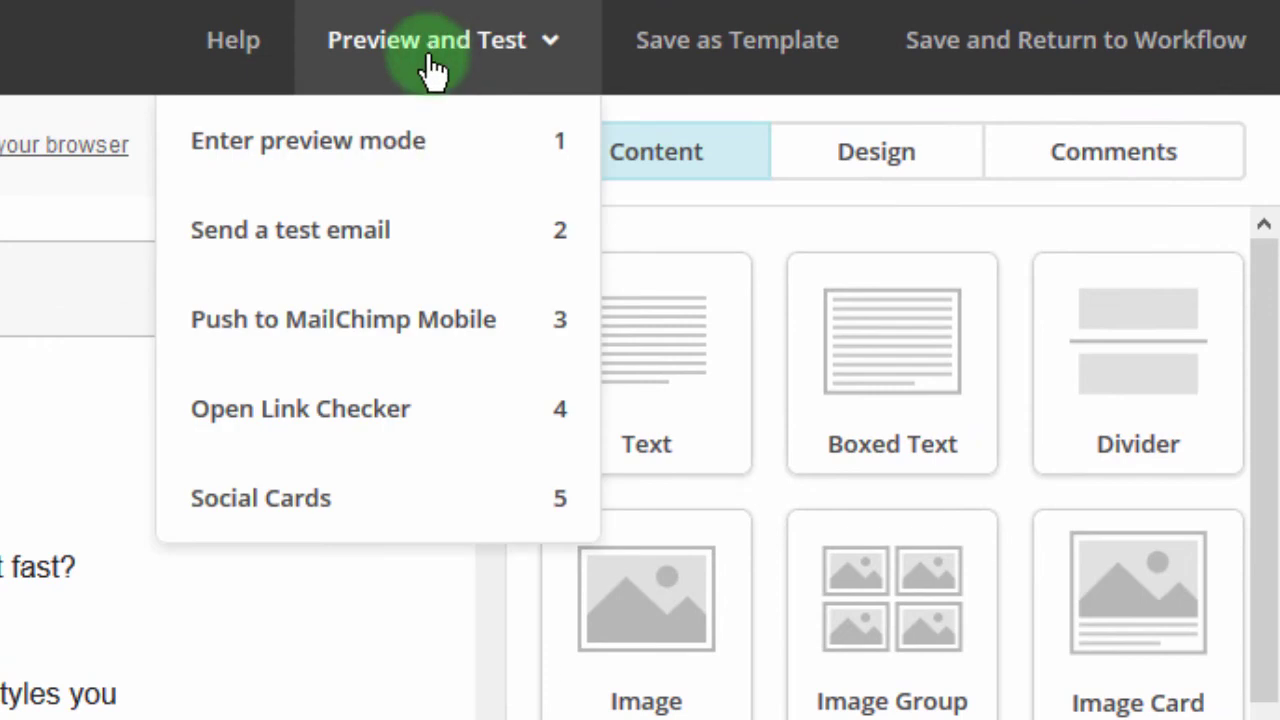
pyautogui.click(358, 160)
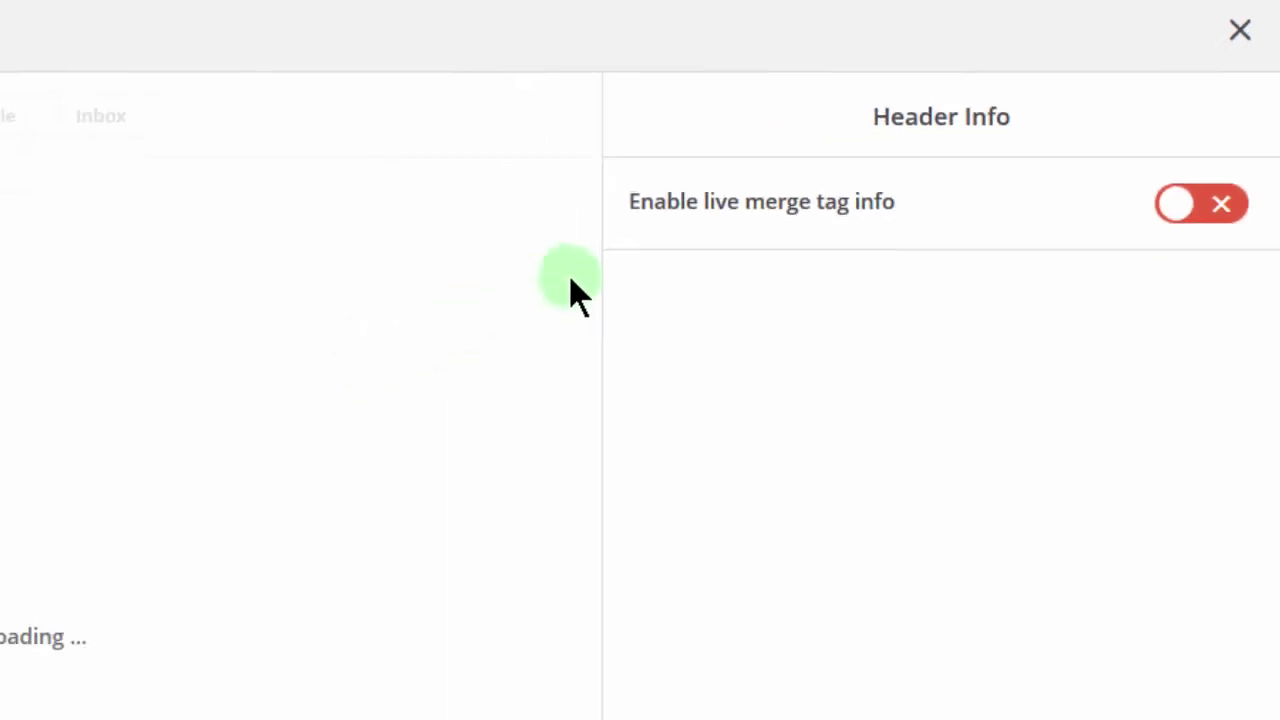
pyautogui.click(1189, 180)
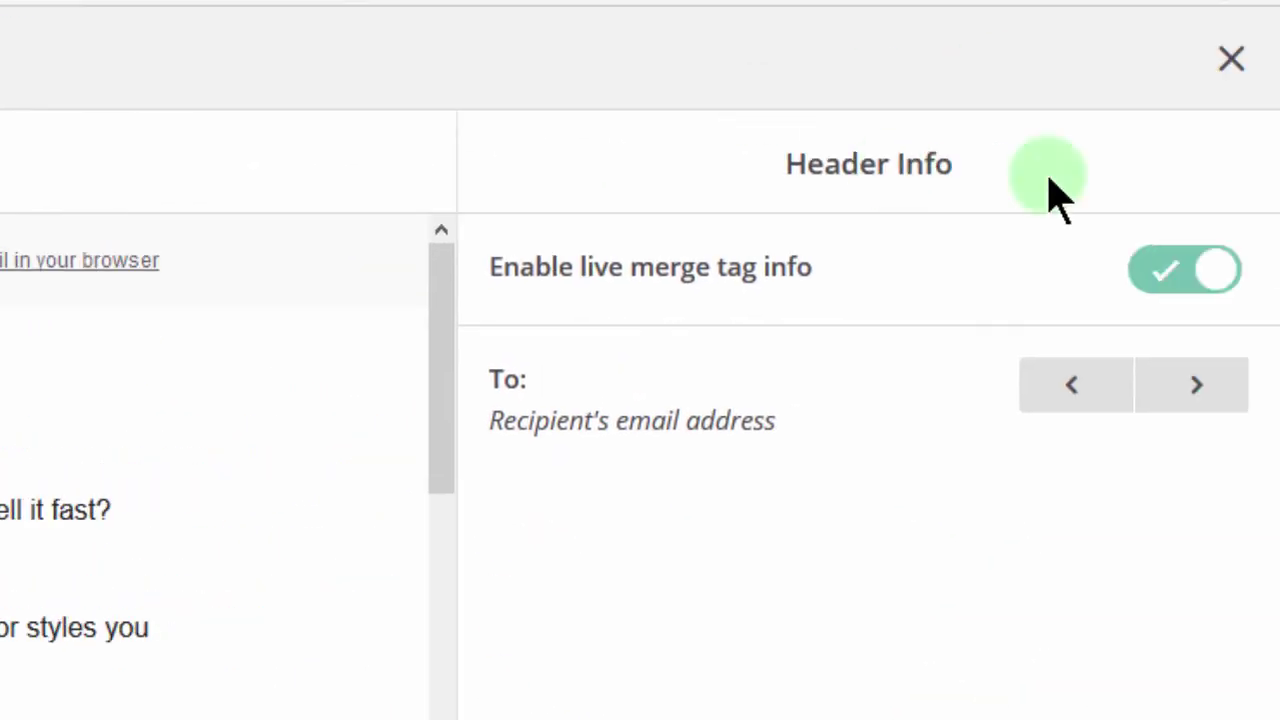
pyautogui.click(1231, 60)
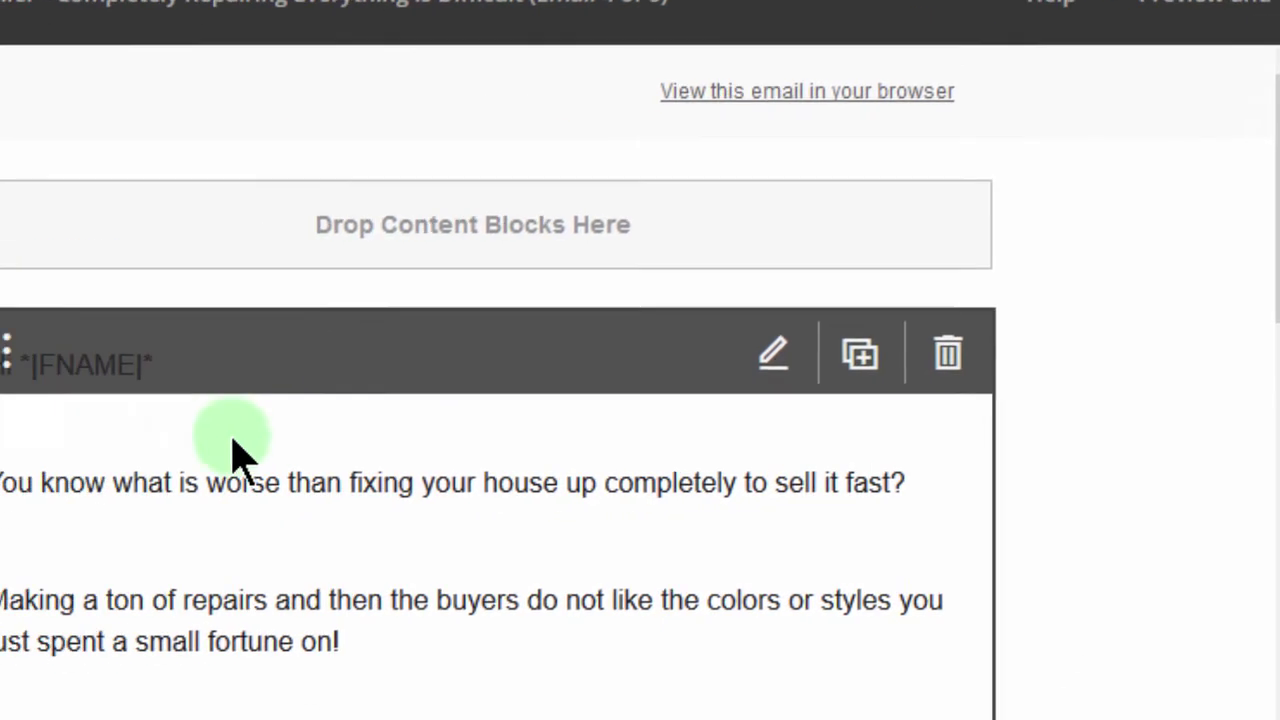
# Replace the tag after "Hi" in the email's text block with the First Name merge tag and save the block.
pyautogui.click(374, 437)
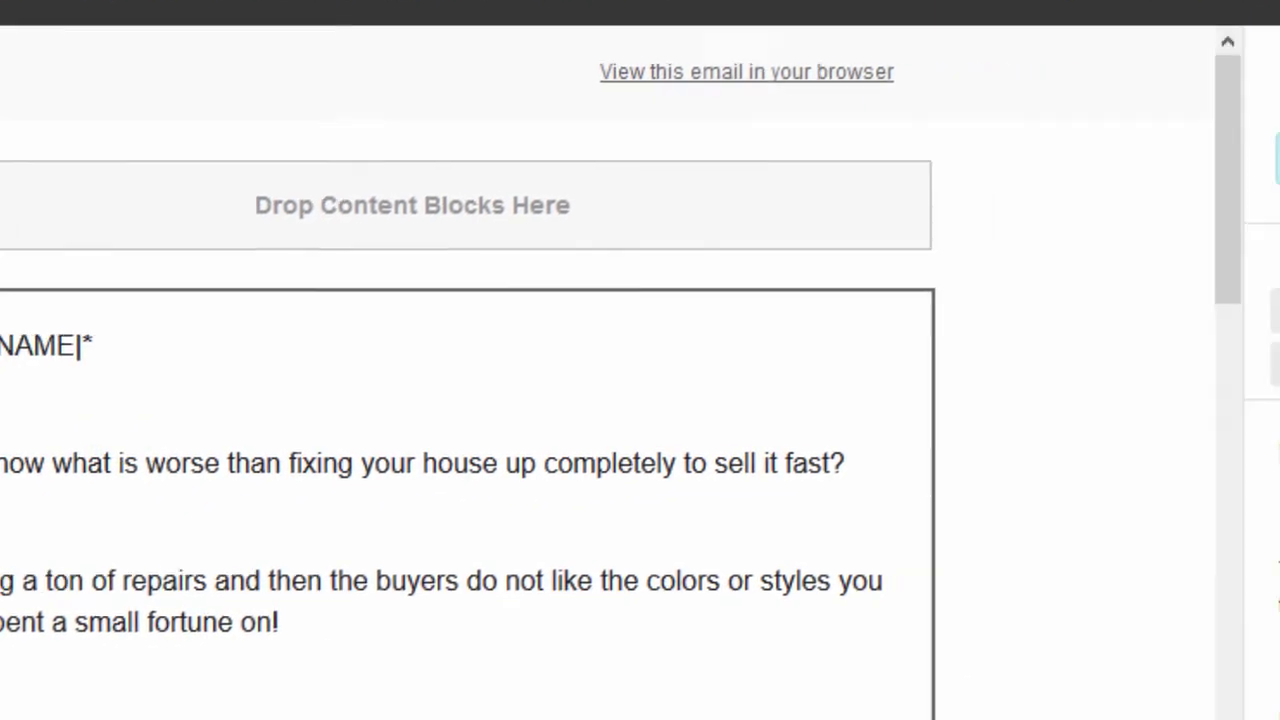
pyautogui.moveTo(1025, 448); pyautogui.dragTo(1141, 446)
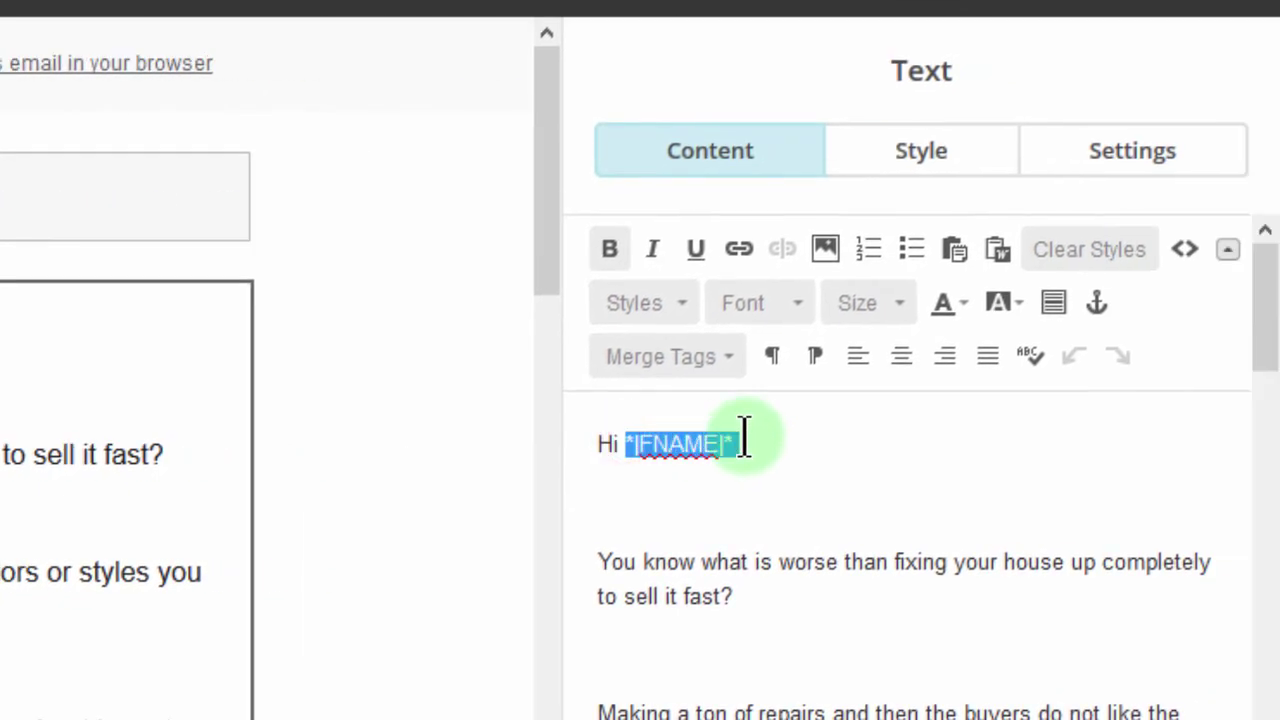
pyautogui.press('BackSpace')
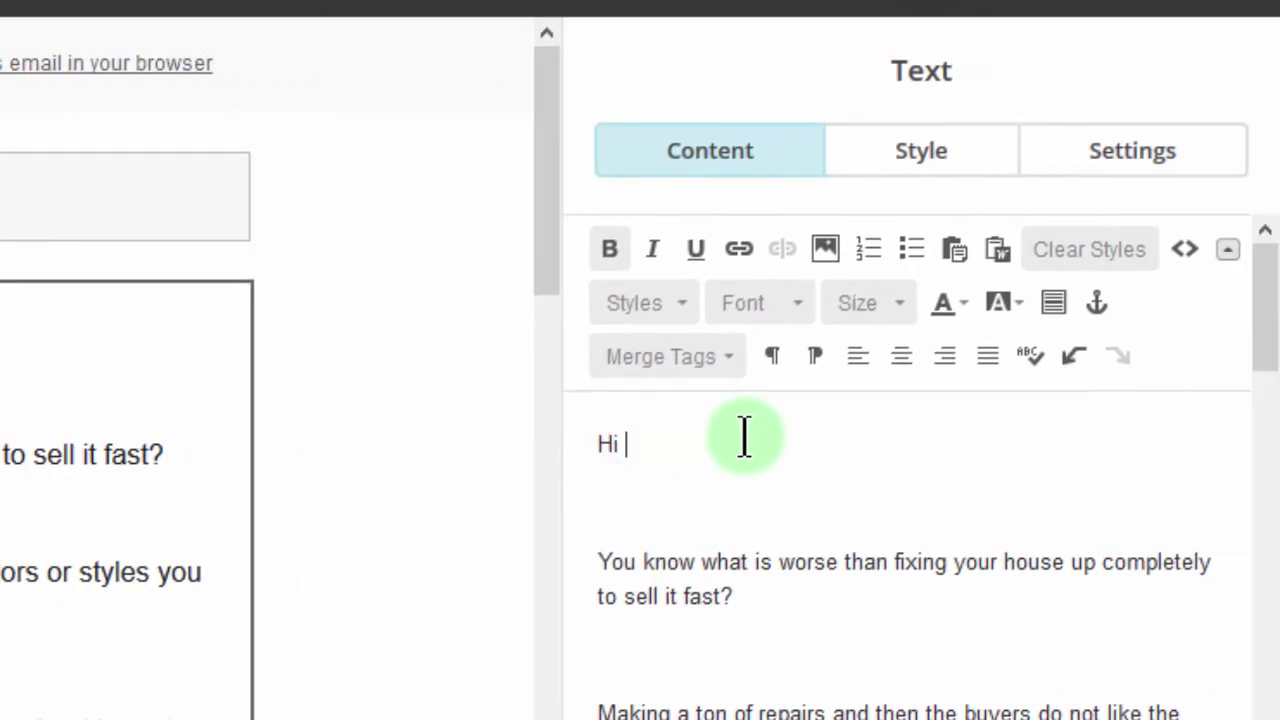
pyautogui.click(703, 358)
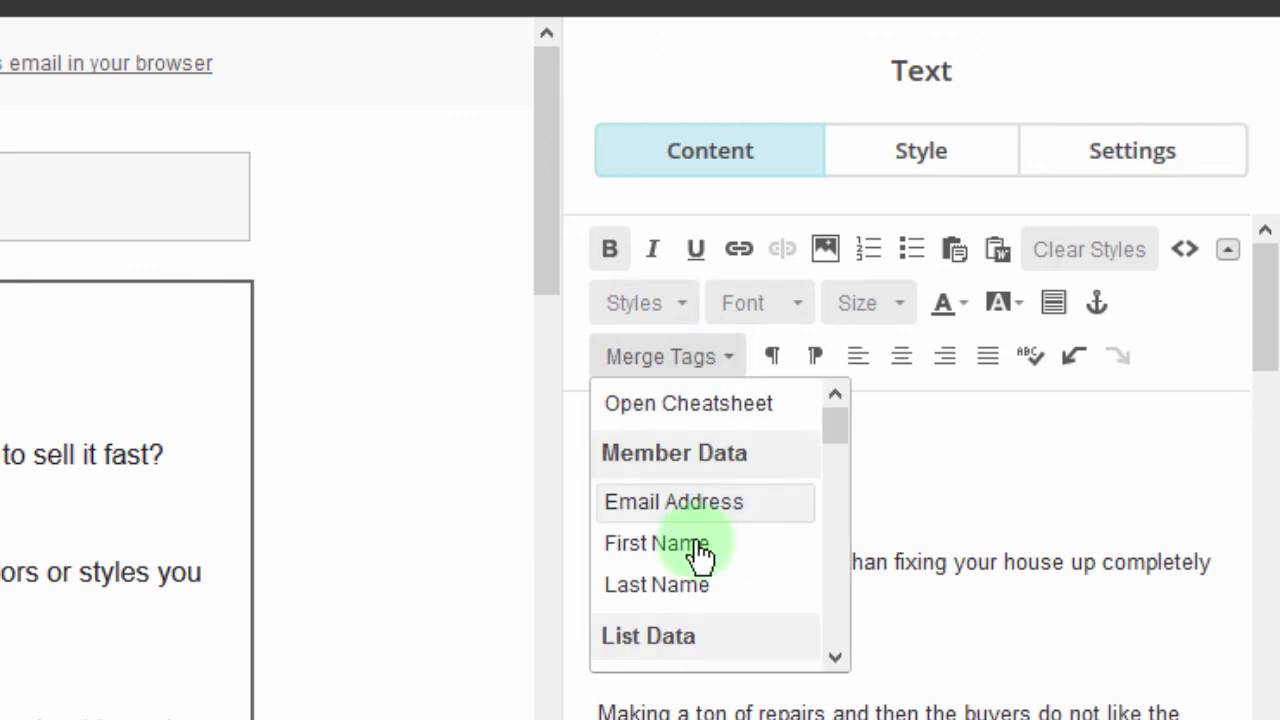
pyautogui.click(660, 550)
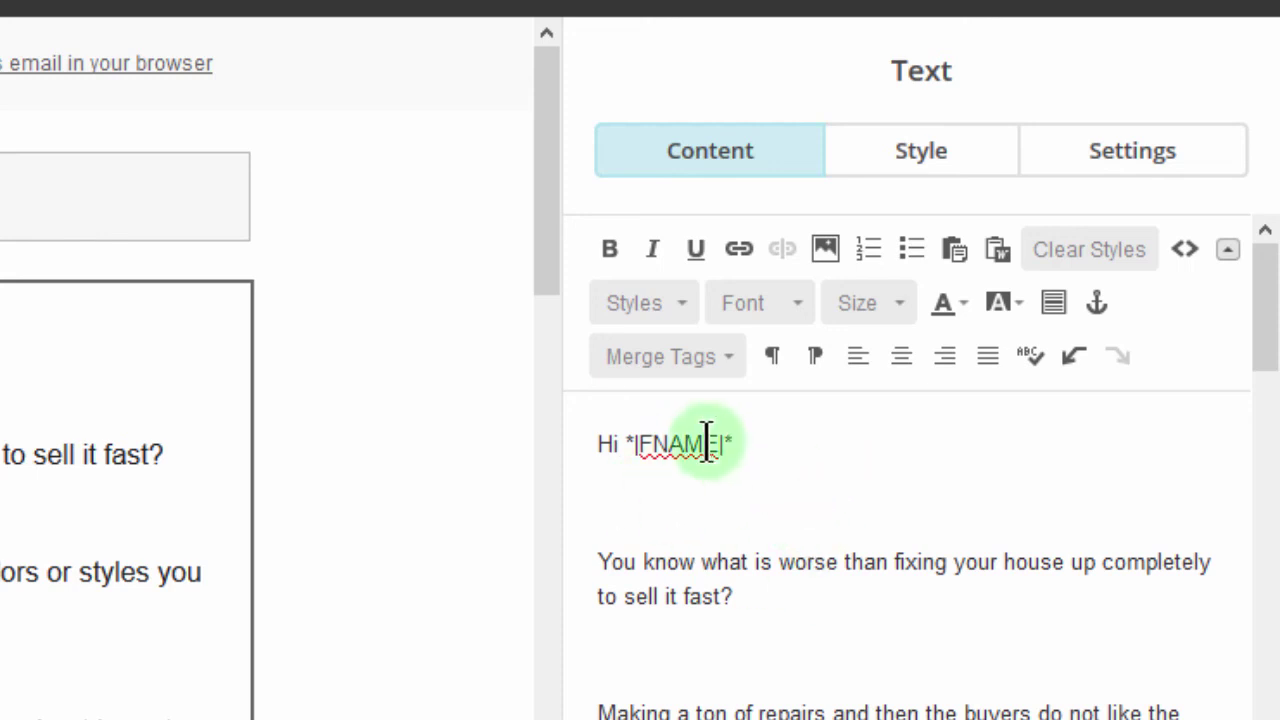
pyautogui.click(713, 356)
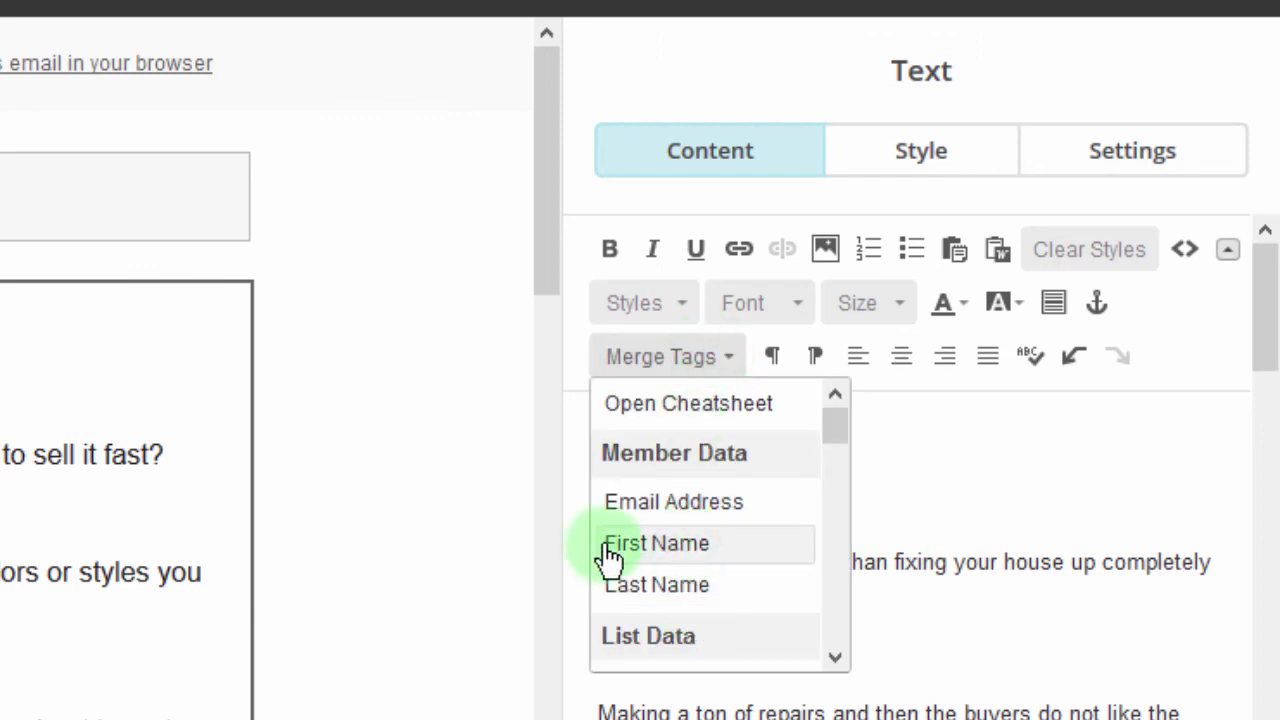
pyautogui.click(953, 483)
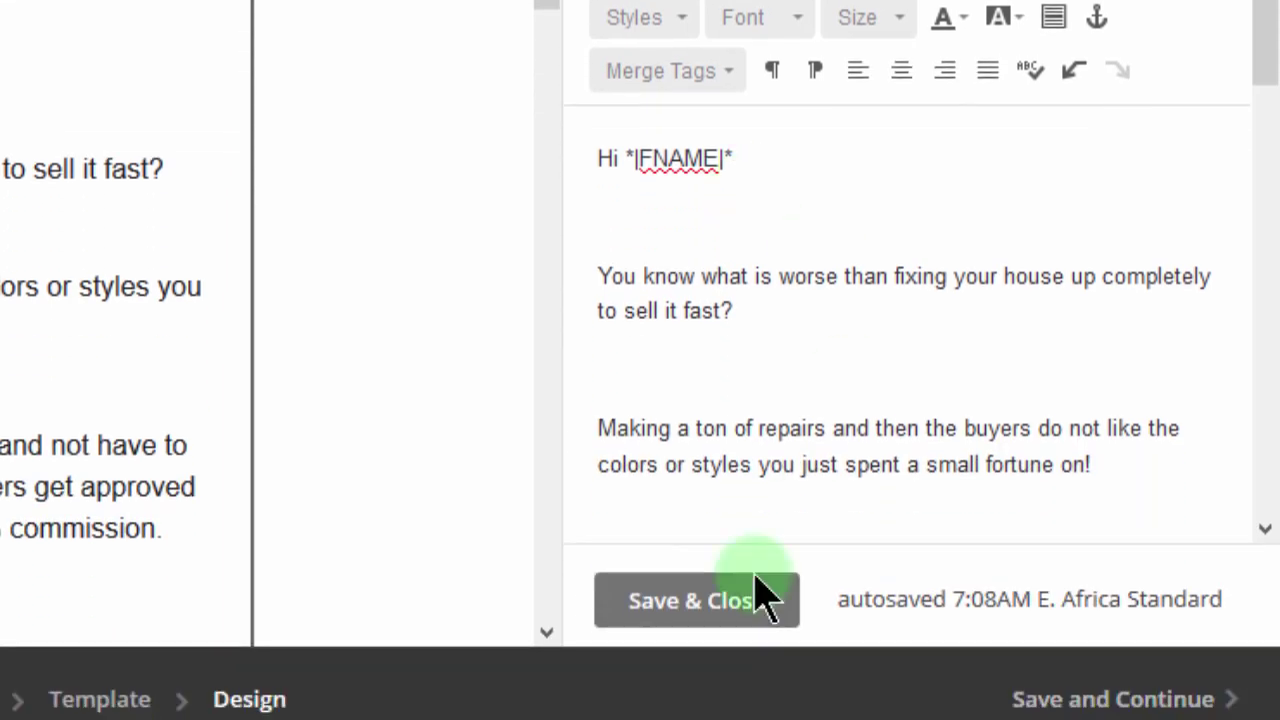
pyautogui.click(686, 603)
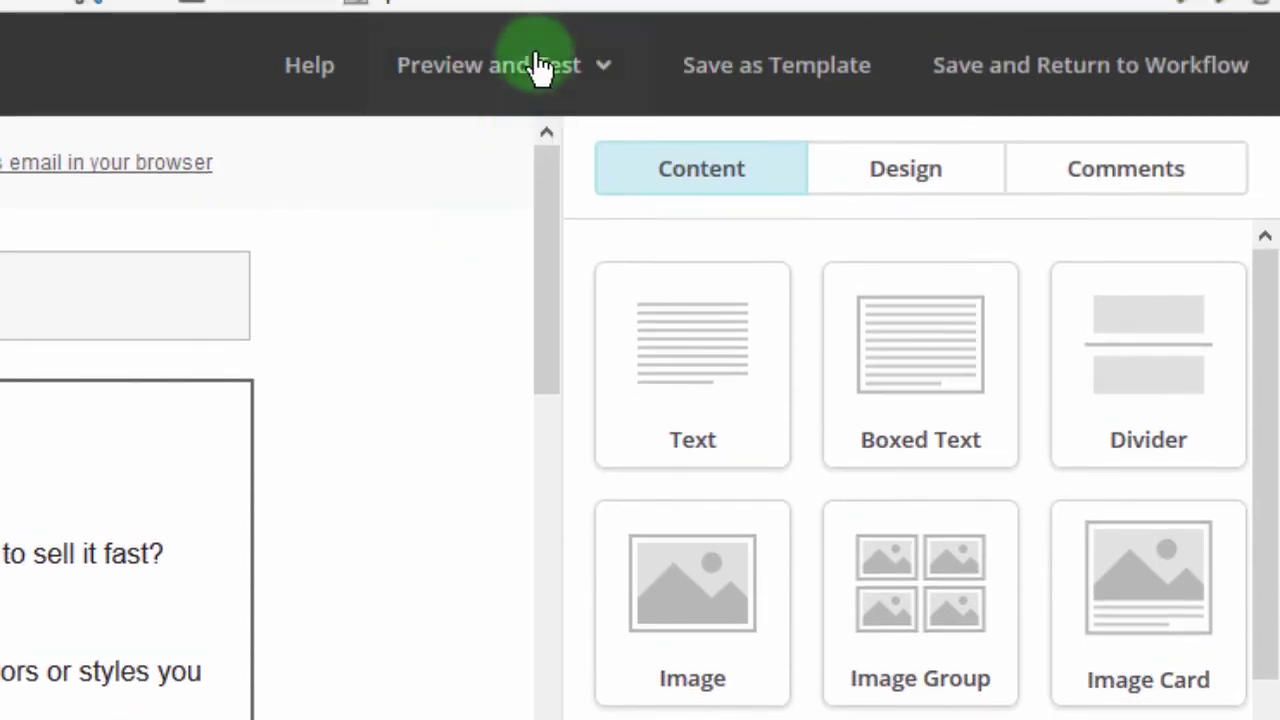
# Check the edited greeting in preview mode with live merge tag info enabled, and return to the email design.
pyautogui.click(537, 66)
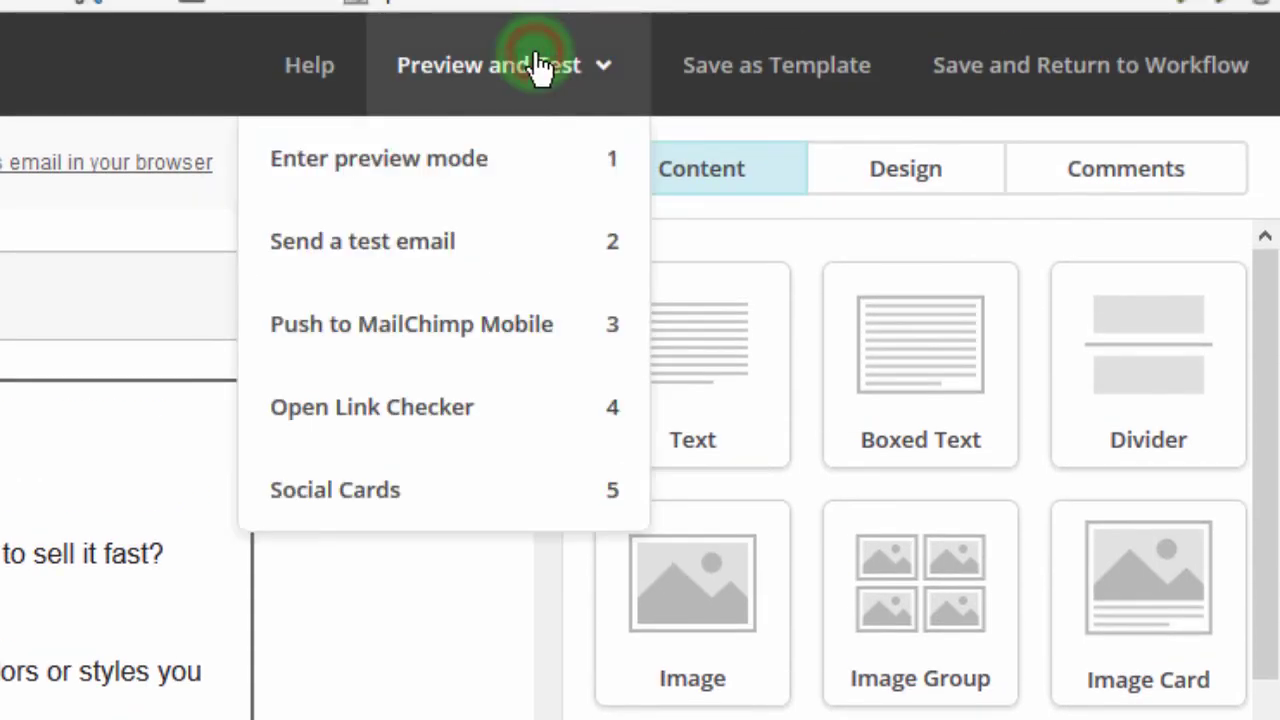
pyautogui.click(425, 163)
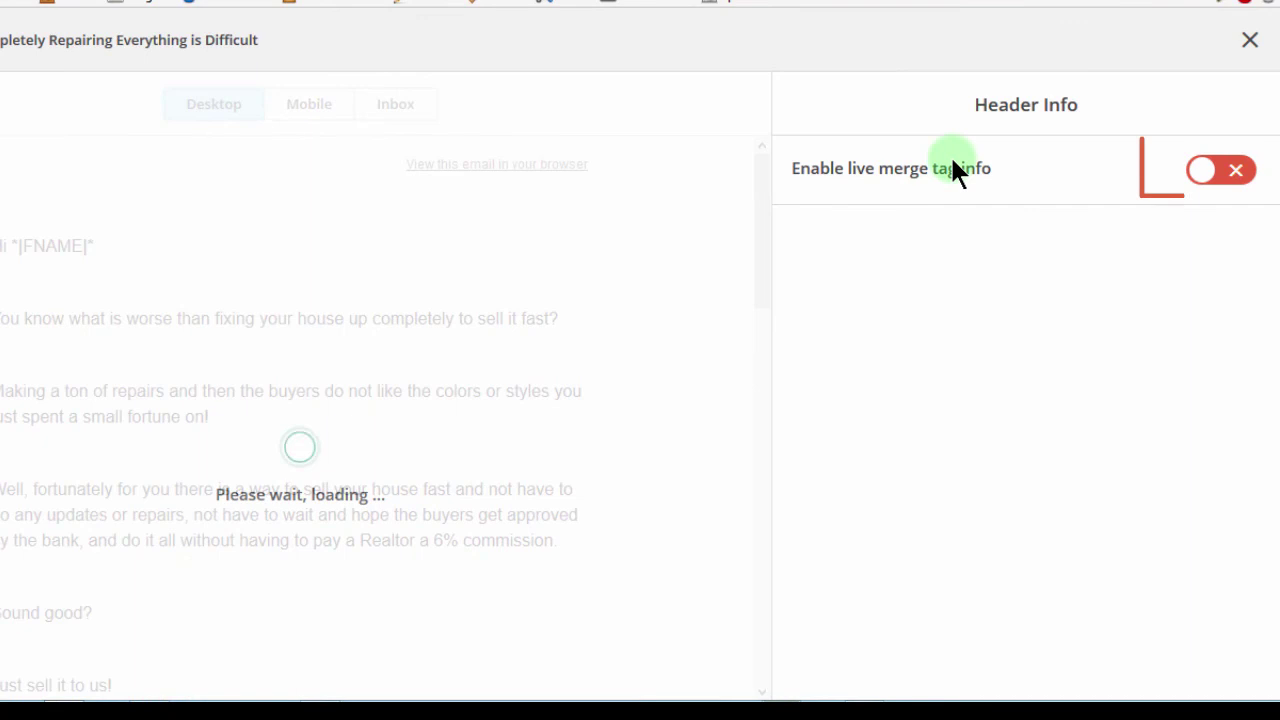
pyautogui.click(1200, 172)
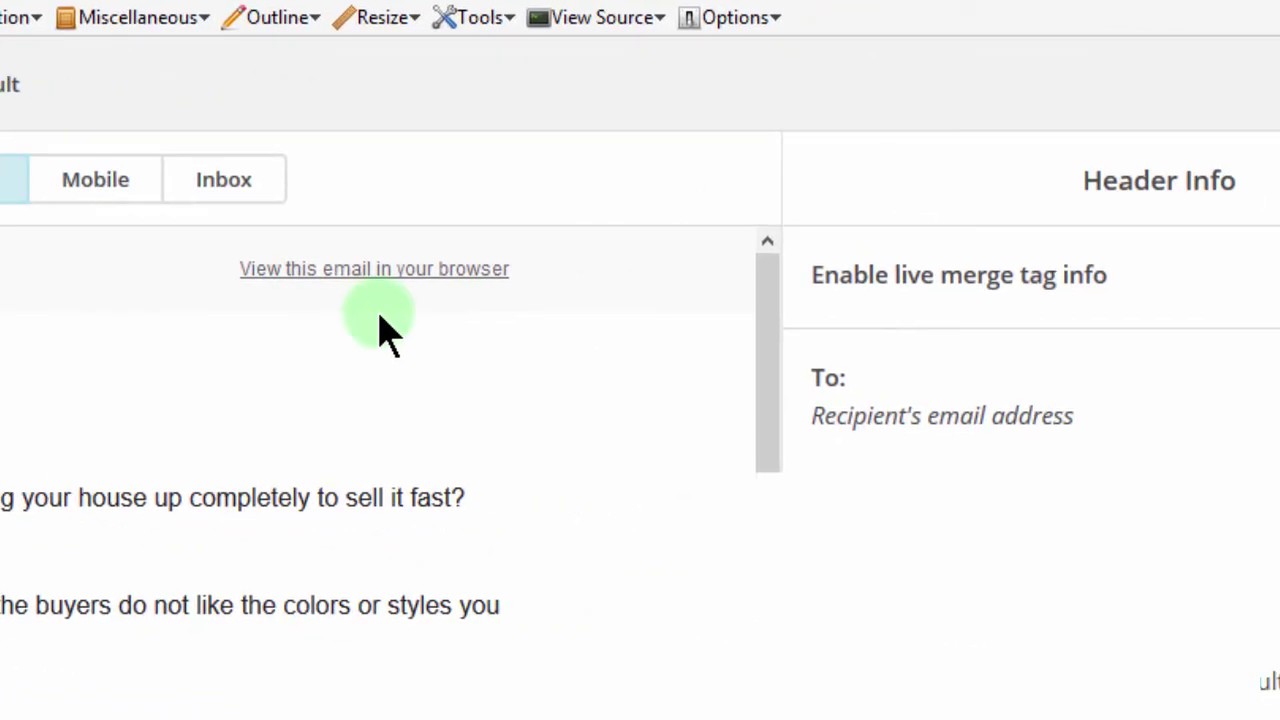
pyautogui.click(1250, 58)
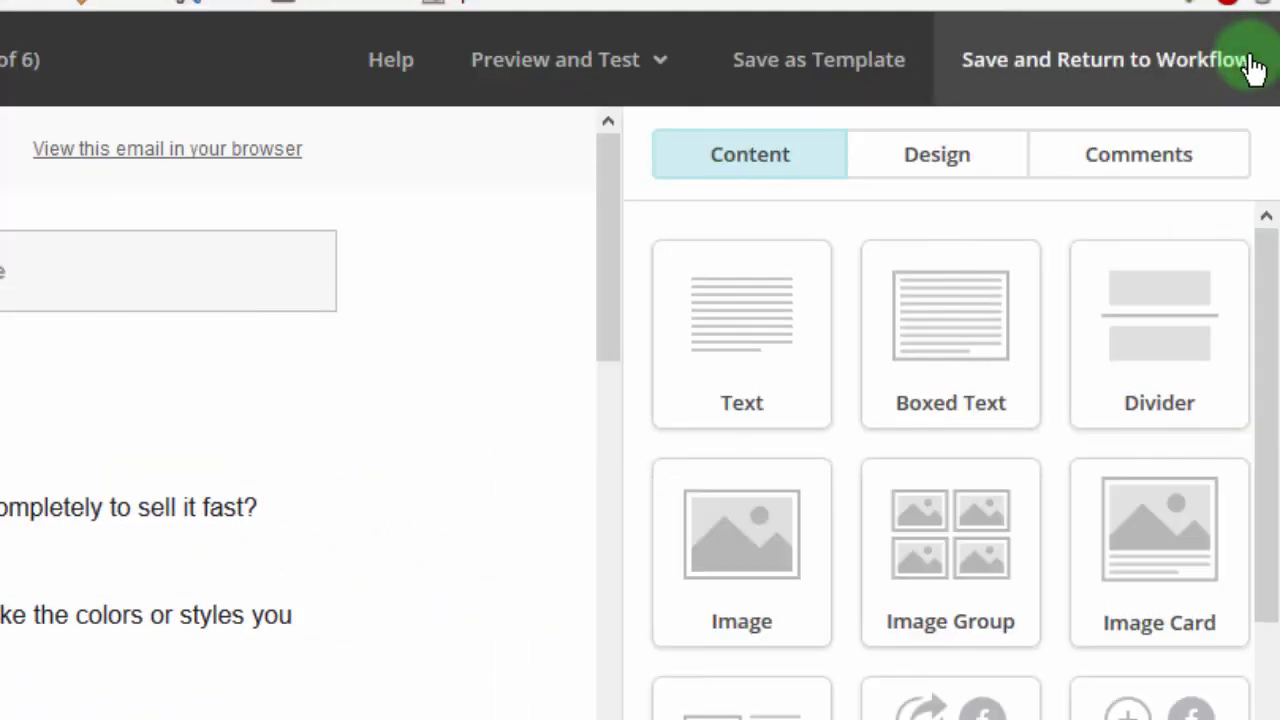